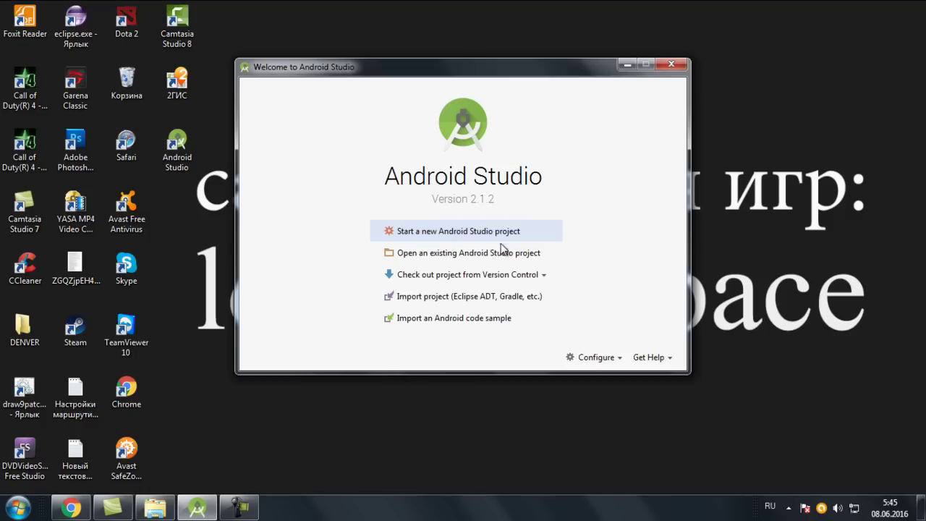
Step: Start a new Android Studio project with the application name Test and the company domain ru.test.app
{"action": "left_click", "coordinate": [498, 241]}
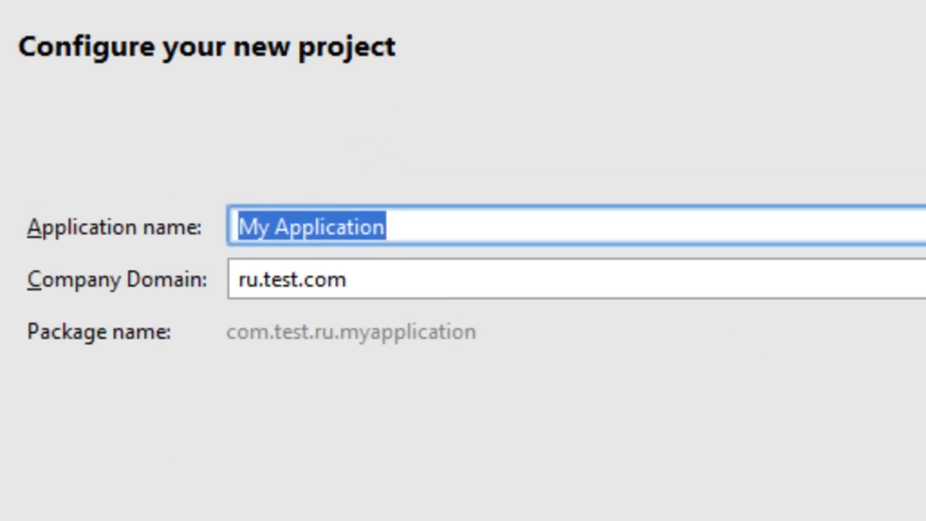
{"action": "type", "text": "Test"}
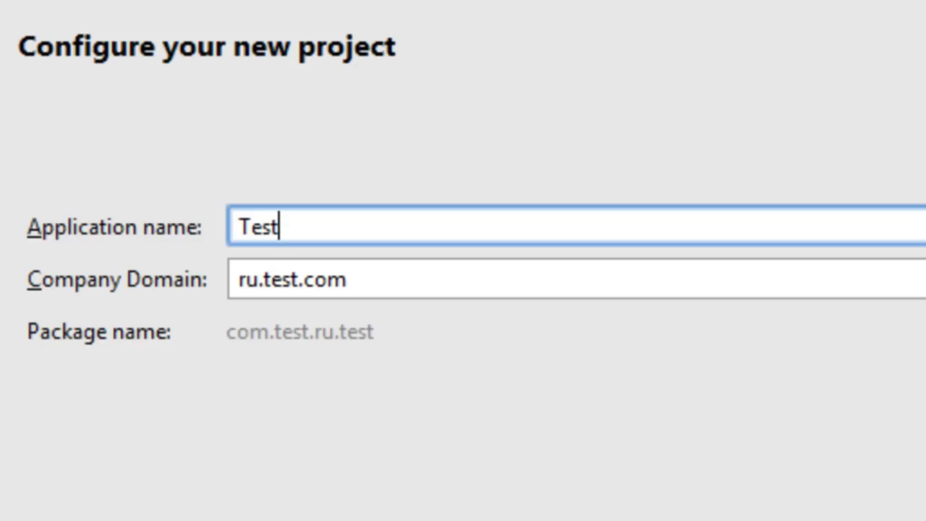
{"action": "left_click", "coordinate": [353, 277]}
{"action": "left_click_drag", "start_coordinate": [354, 276], "coordinate": [242, 292]}
{"action": "key", "text": "BackSpace"}
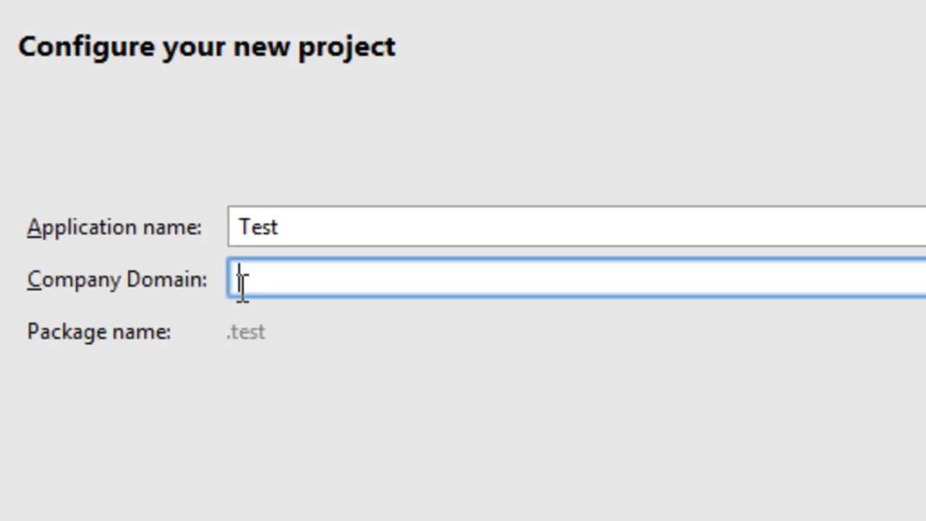
{"action": "type", "text": "ru.test."}
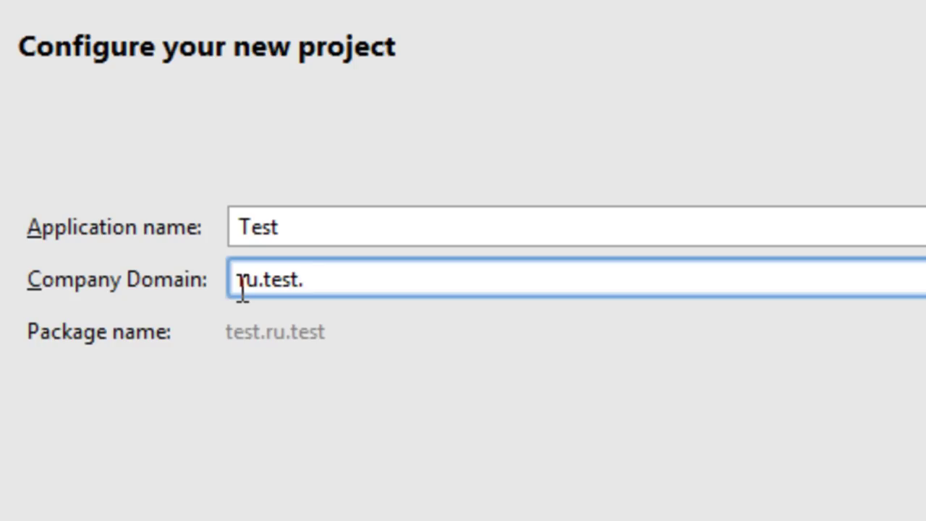
{"action": "type", "text": "app"}
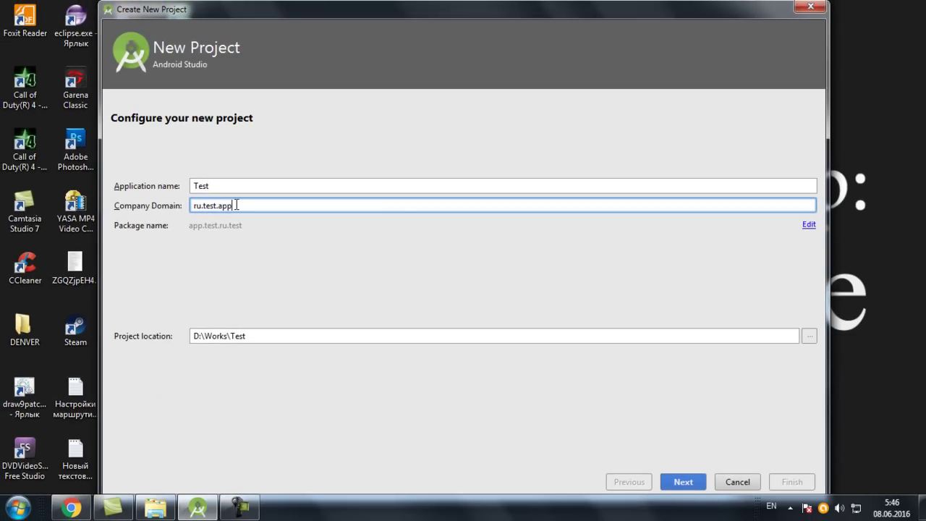
Step: Switch to Chrome and examine the package IDs in the Google Play addresses of Эволюция and Правда или Ложь, returning to Android Studio
{"action": "left_click", "coordinate": [92, 501]}
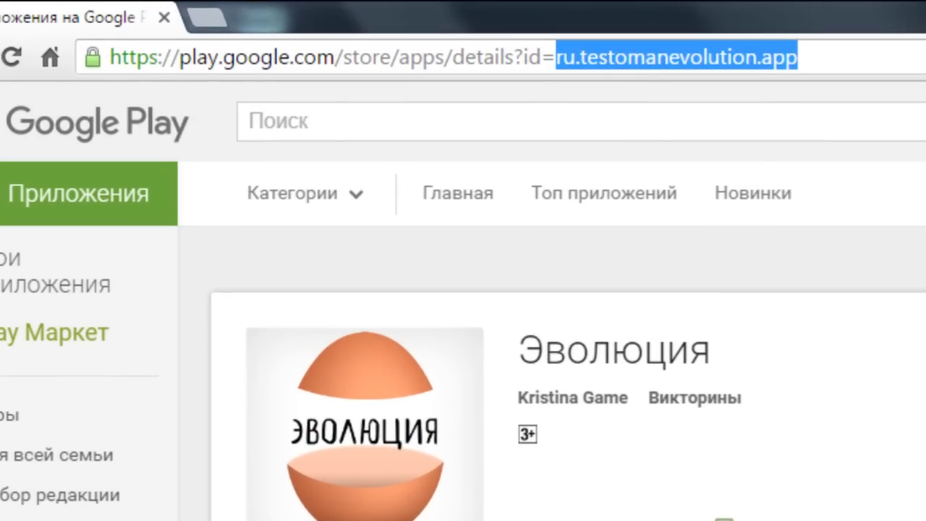
{"action": "left_click", "coordinate": [864, 63]}
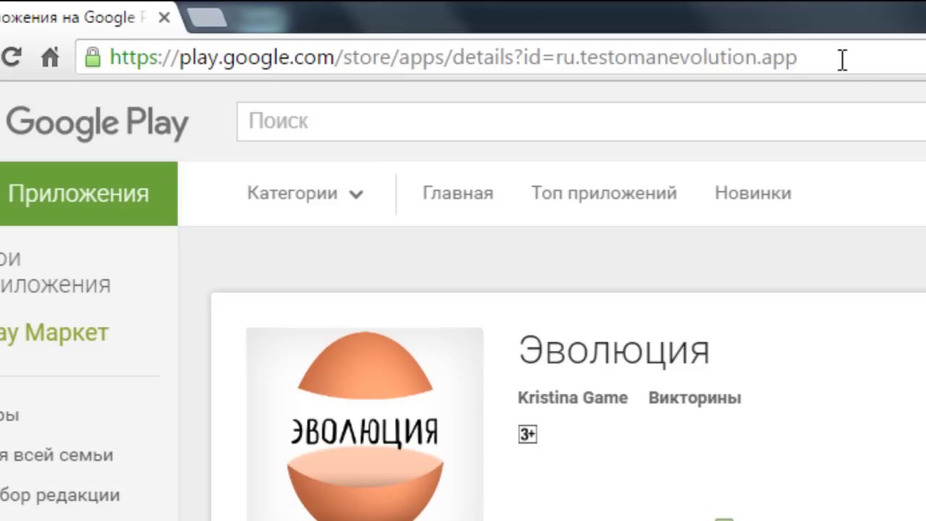
{"action": "left_click_drag", "start_coordinate": [841, 60], "coordinate": [557, 58]}
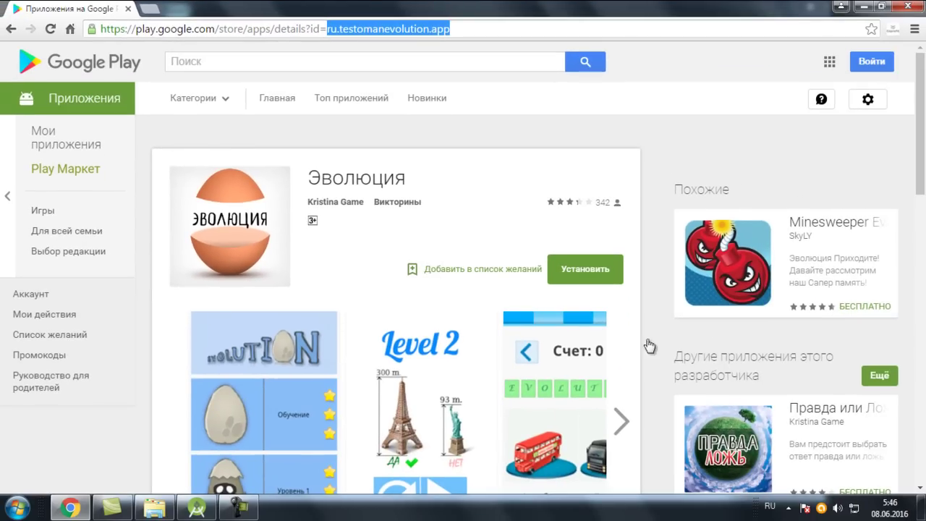
{"action": "left_click", "coordinate": [832, 410]}
{"action": "left_click_drag", "start_coordinate": [458, 29], "coordinate": [327, 29]}
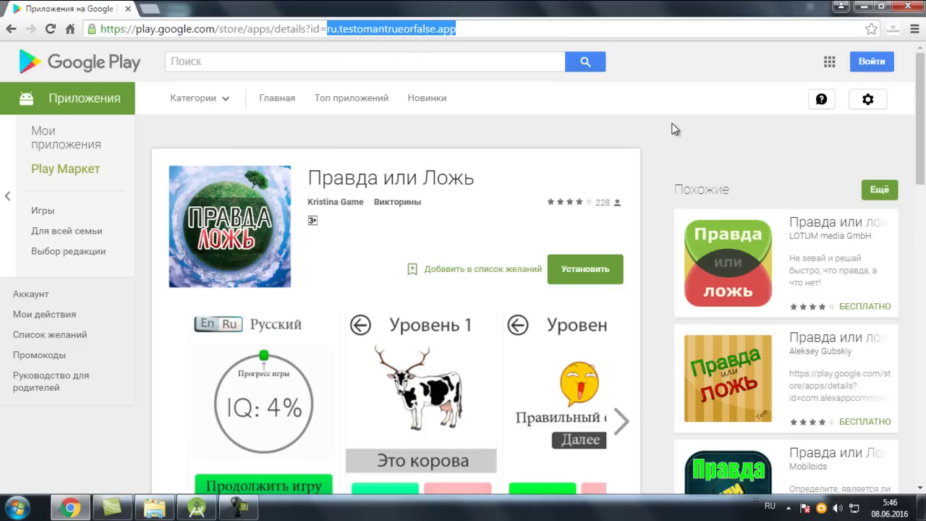
{"action": "left_click", "coordinate": [466, 30]}
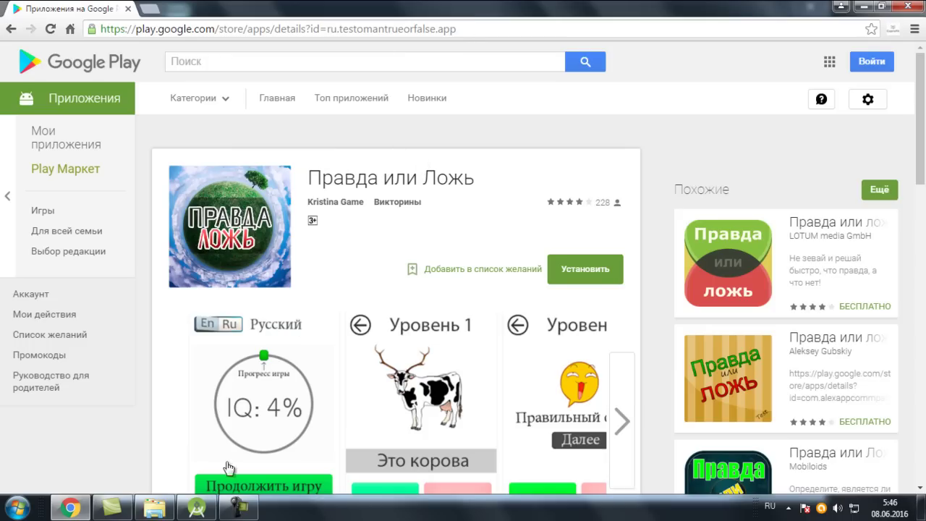
{"action": "left_click", "coordinate": [211, 511]}
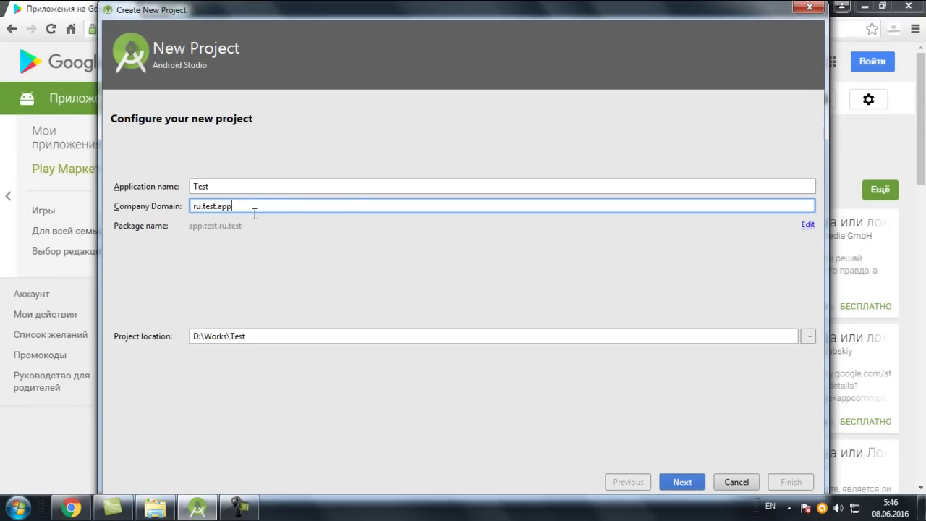
Step: Back in Chrome, open the Угадай картинку app page on Google Play and highlight the package ID in its address
{"action": "left_click", "coordinate": [71, 508]}
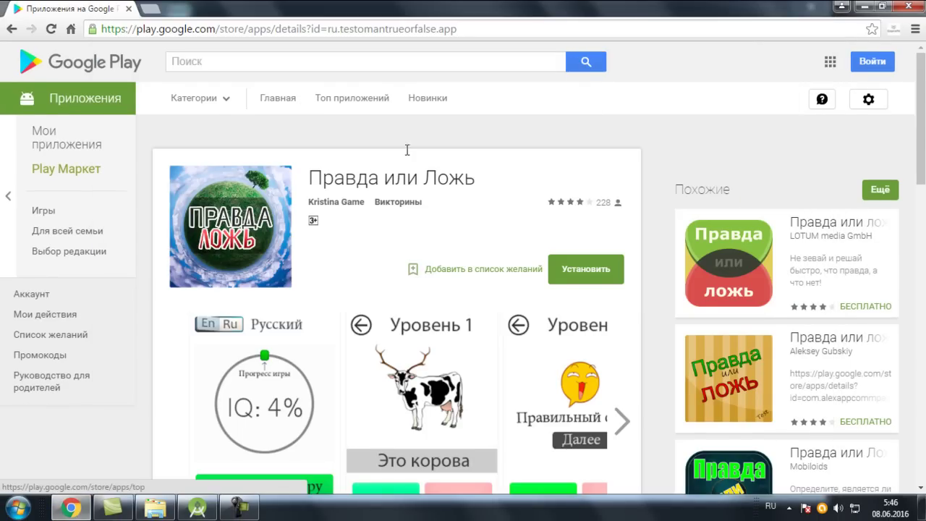
{"action": "scroll", "coordinate": [434, 174], "scroll_direction": "down", "scroll_amount": 2}
{"action": "scroll", "coordinate": [492, 205], "scroll_direction": "down", "scroll_amount": 1}
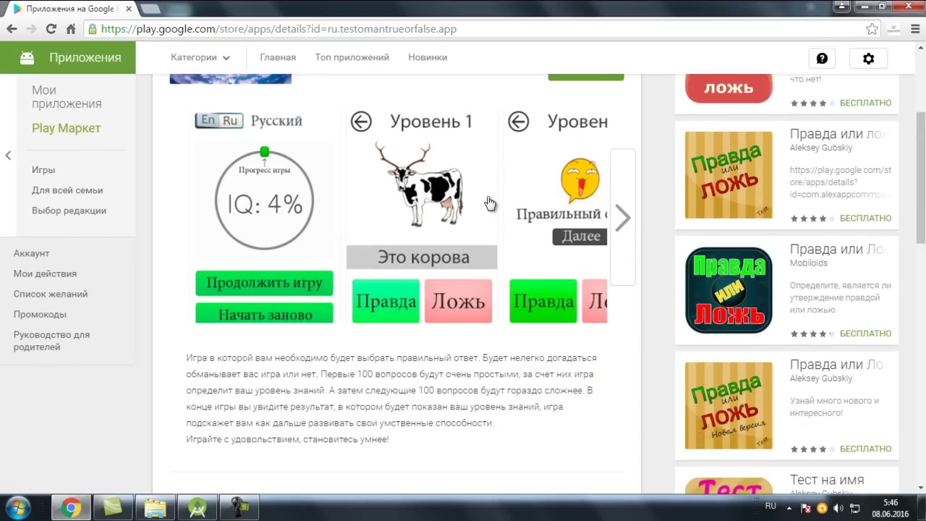
{"action": "scroll", "coordinate": [492, 201], "scroll_direction": "down", "scroll_amount": 2}
{"action": "scroll", "coordinate": [494, 200], "scroll_direction": "down", "scroll_amount": 6}
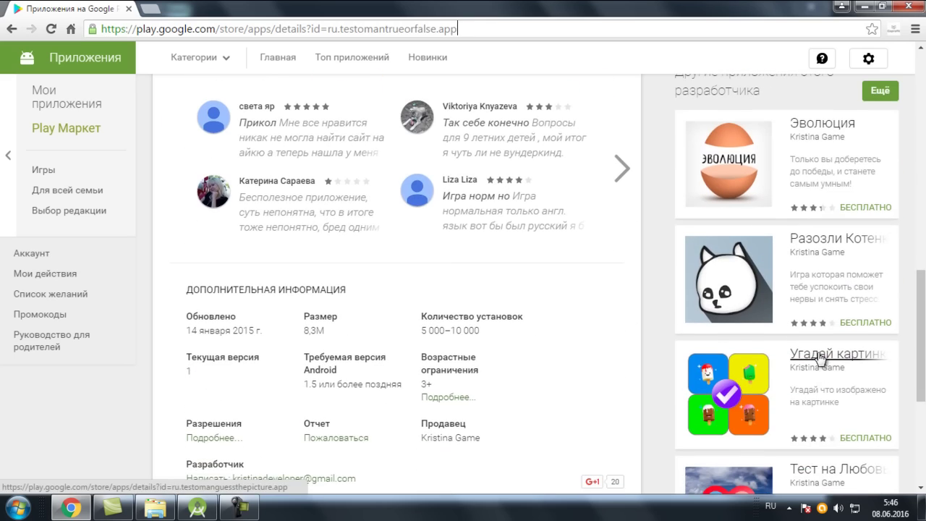
{"action": "left_click", "coordinate": [820, 356]}
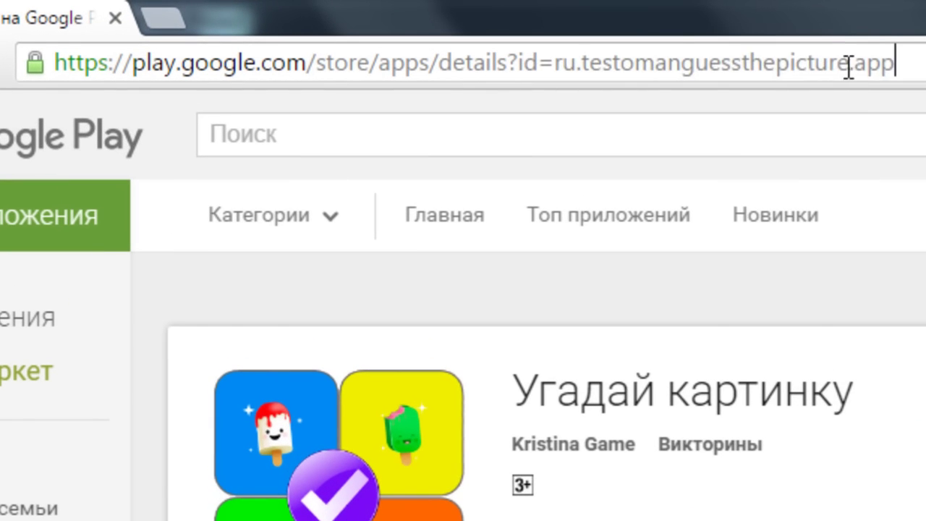
{"action": "left_click_drag", "start_coordinate": [490, 35], "coordinate": [336, 36]}
{"action": "left_click_drag", "start_coordinate": [562, 72], "coordinate": [557, 75]}
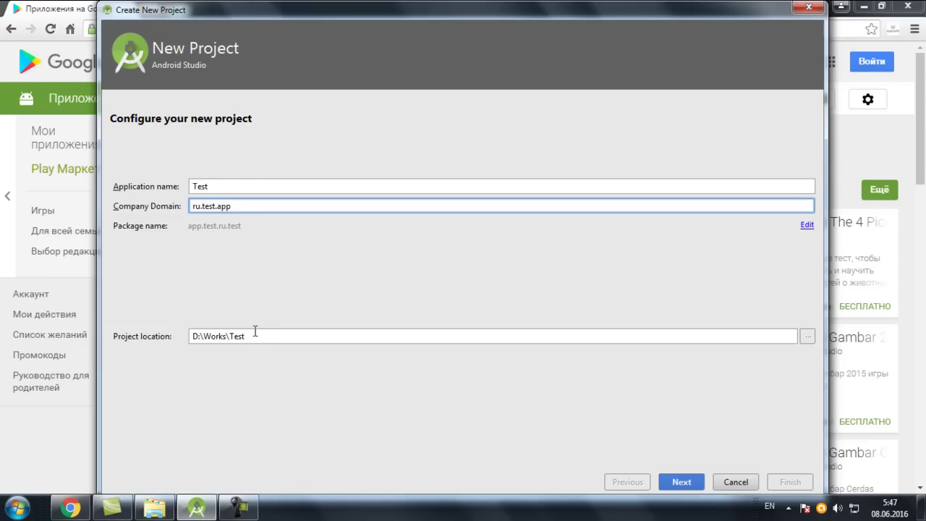
Step: In Android Studio, try appending the Cyrillic letter к to the project location and remove it again
{"action": "left_click", "coordinate": [255, 332]}
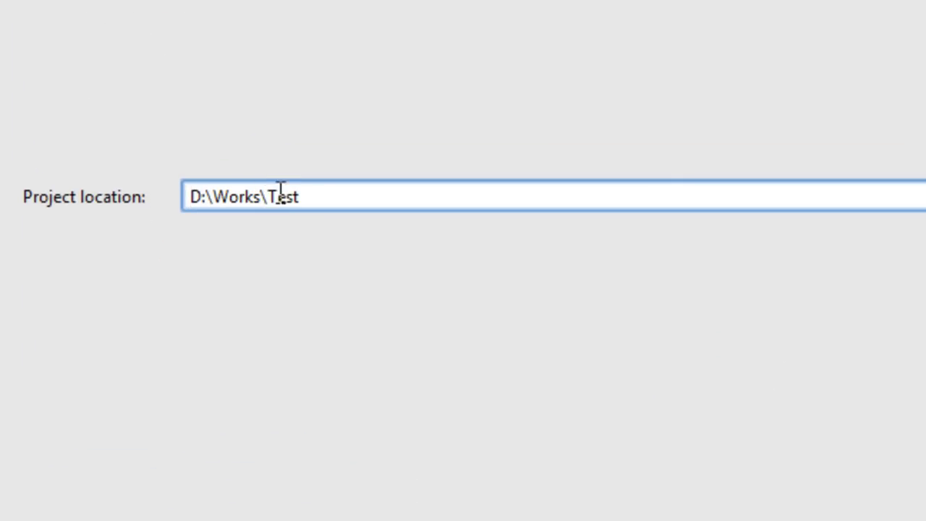
{"action": "left_click", "coordinate": [499, 196]}
{"action": "type", "text": "к"}
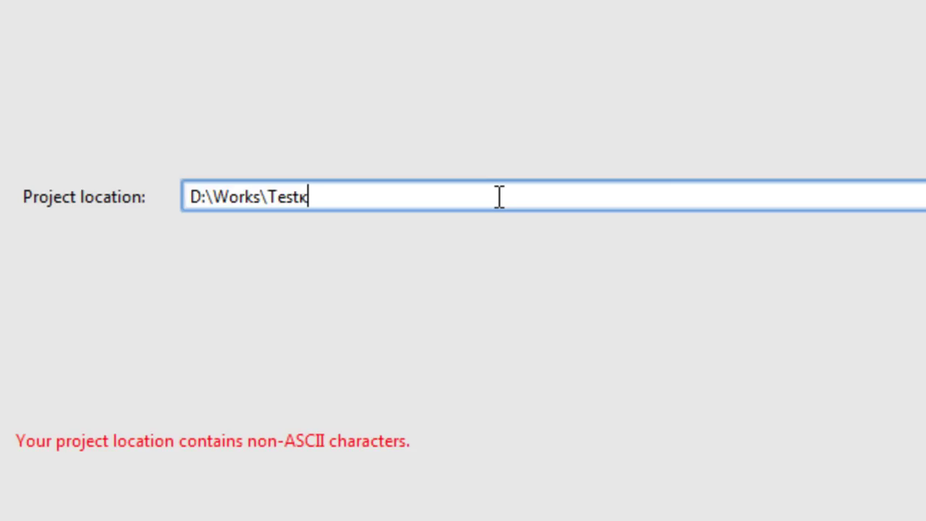
{"action": "key", "text": "BackSpace"}
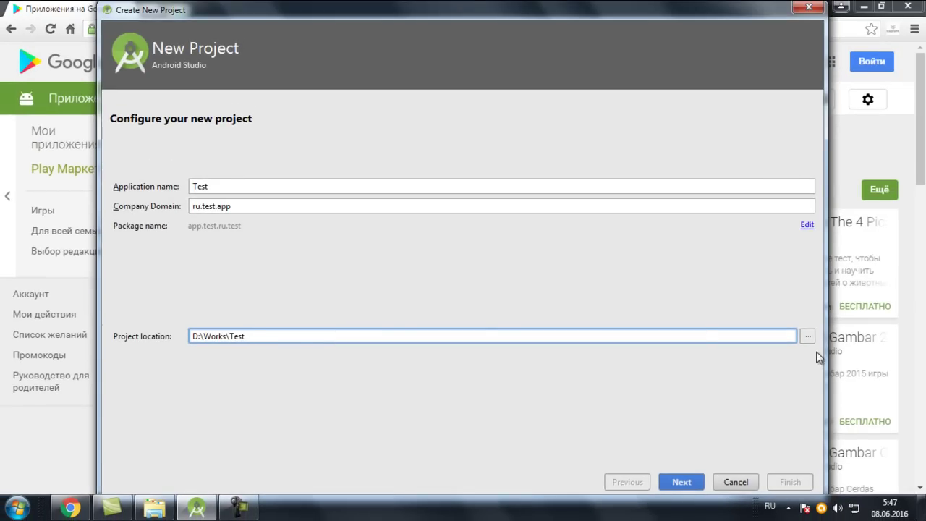
Step: Browse to the worksandroid folder to set the project location to D:\worksandroid\Test, and continue to the target device selection
{"action": "left_click", "coordinate": [806, 335]}
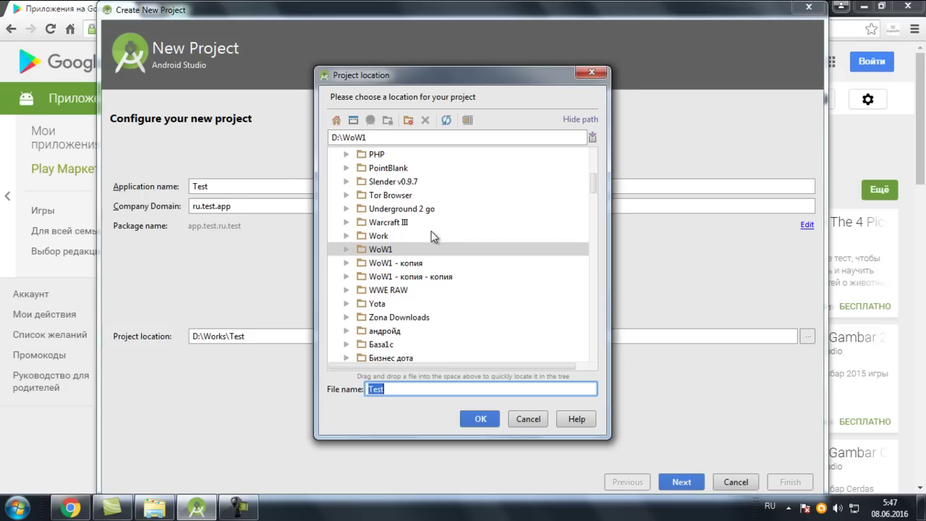
{"action": "scroll", "coordinate": [404, 247], "scroll_direction": "up", "scroll_amount": 3}
{"action": "scroll", "coordinate": [404, 250], "scroll_direction": "up", "scroll_amount": 3}
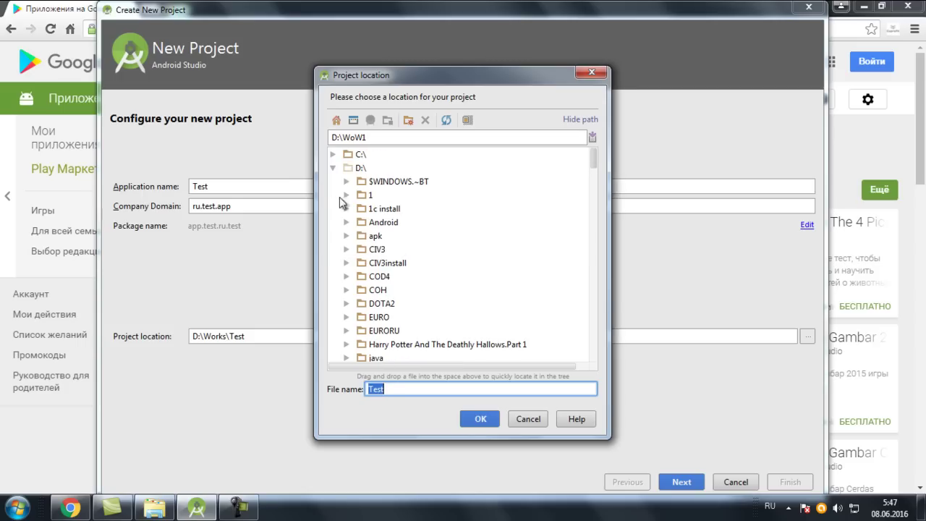
{"action": "left_click", "coordinate": [334, 168]}
{"action": "left_click", "coordinate": [335, 168]}
{"action": "scroll", "coordinate": [435, 298], "scroll_direction": "down", "scroll_amount": 5}
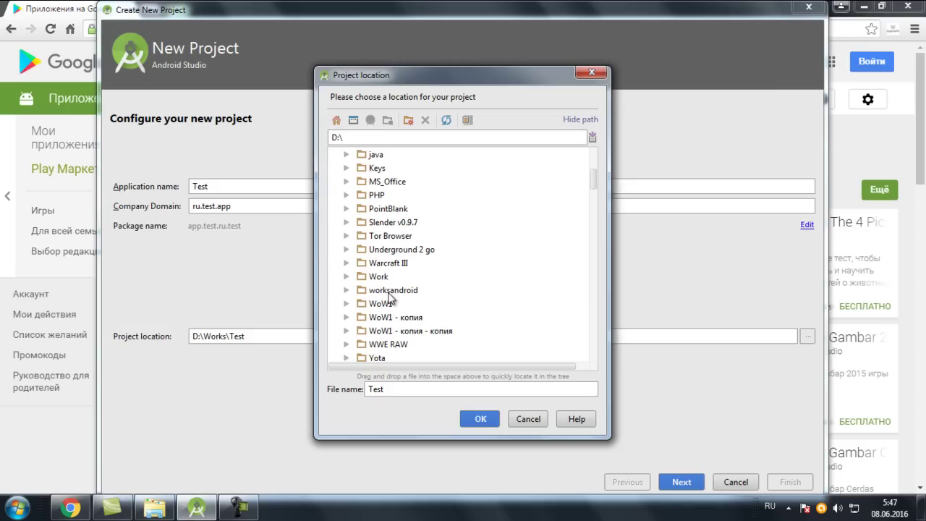
{"action": "left_click", "coordinate": [391, 292]}
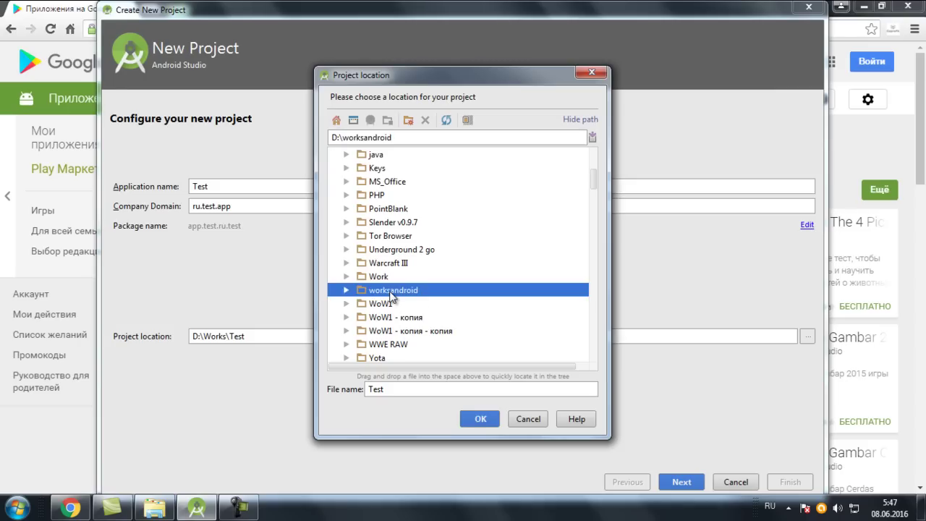
{"action": "left_click", "coordinate": [480, 420]}
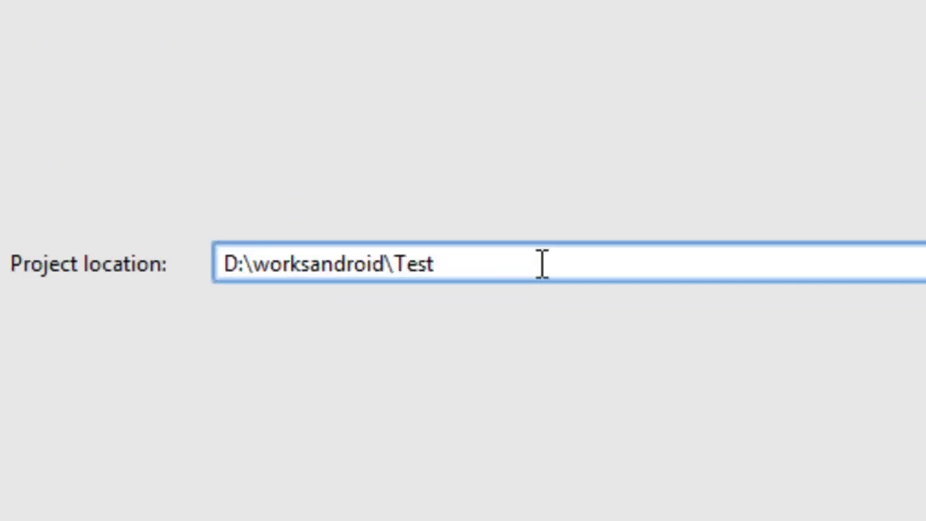
{"action": "left_click_drag", "start_coordinate": [506, 258], "coordinate": [232, 258]}
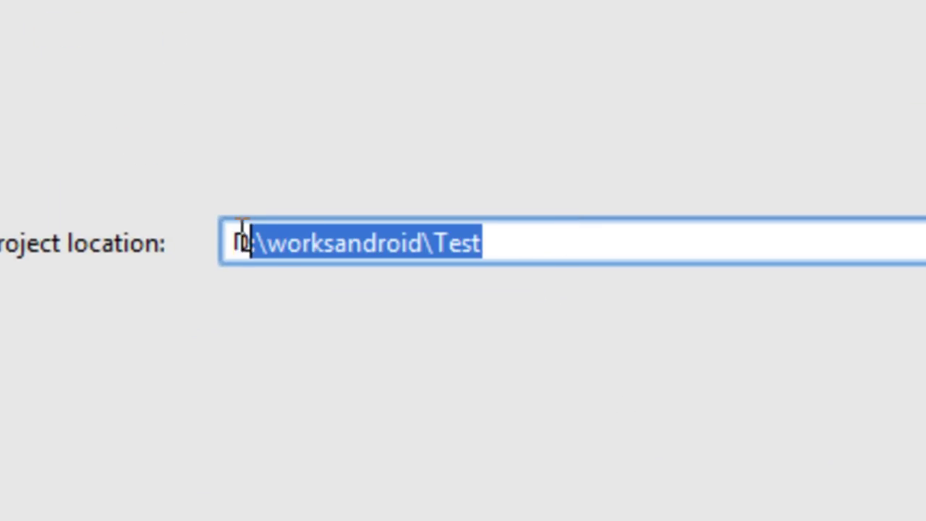
{"action": "left_click", "coordinate": [478, 263]}
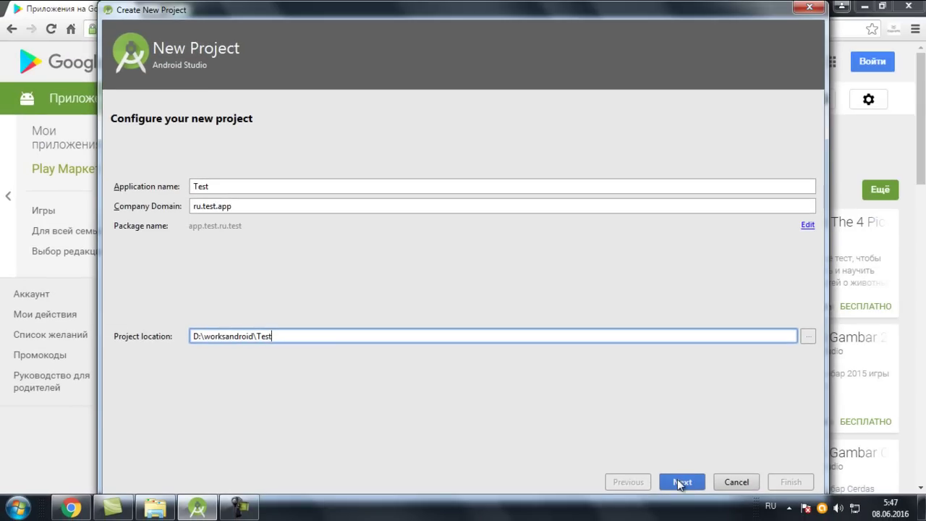
{"action": "left_click", "coordinate": [680, 482]}
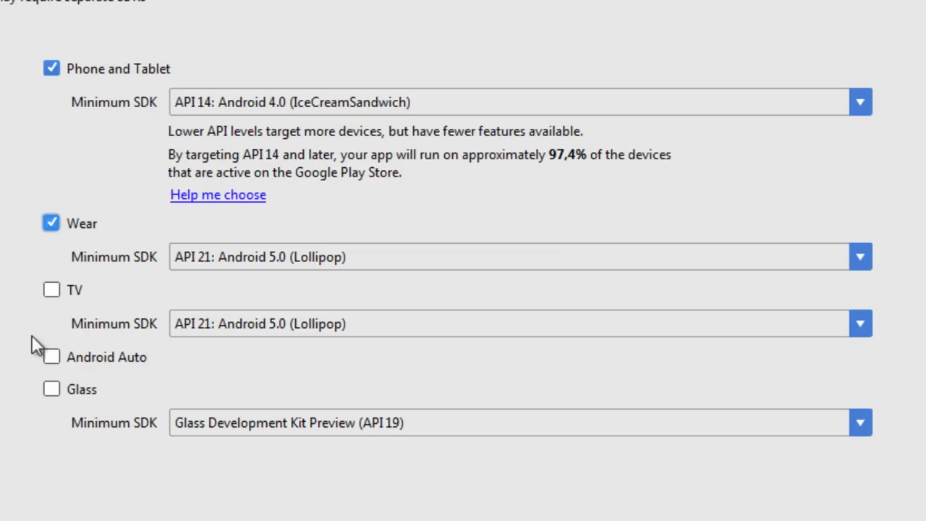
Step: Try enabling the TV, Android Auto and Glass form factors, and clear them along with Wear, leaving only Phone and Tablet
{"action": "left_click", "coordinate": [53, 291]}
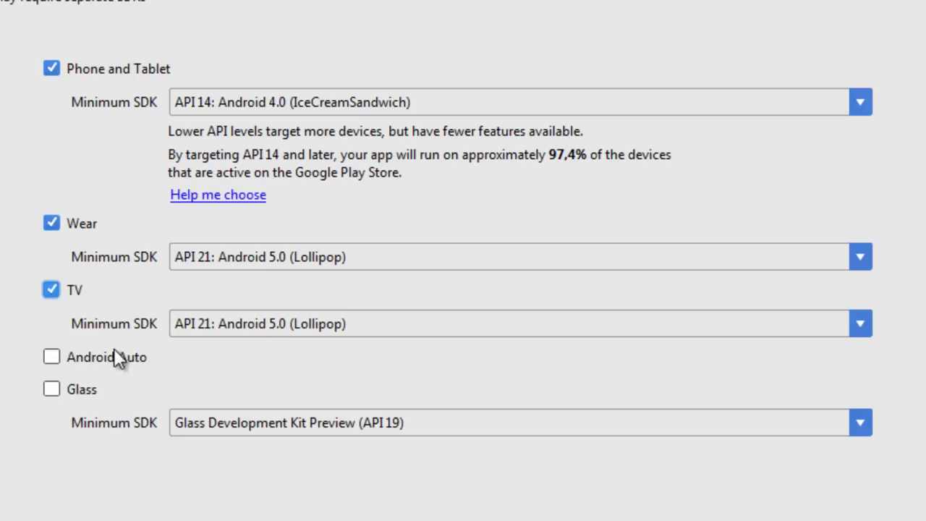
{"action": "left_click", "coordinate": [50, 356]}
{"action": "left_click", "coordinate": [51, 388]}
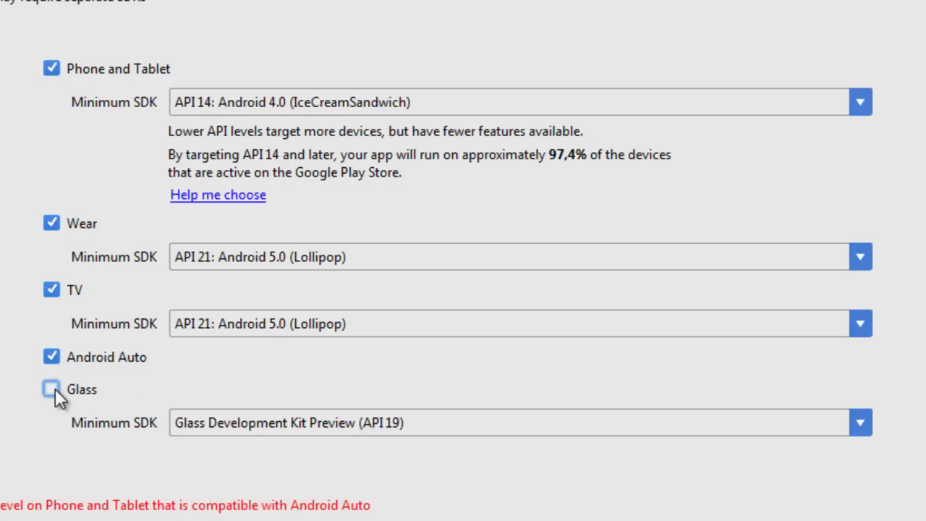
{"action": "left_click", "coordinate": [58, 357]}
{"action": "left_click", "coordinate": [53, 291]}
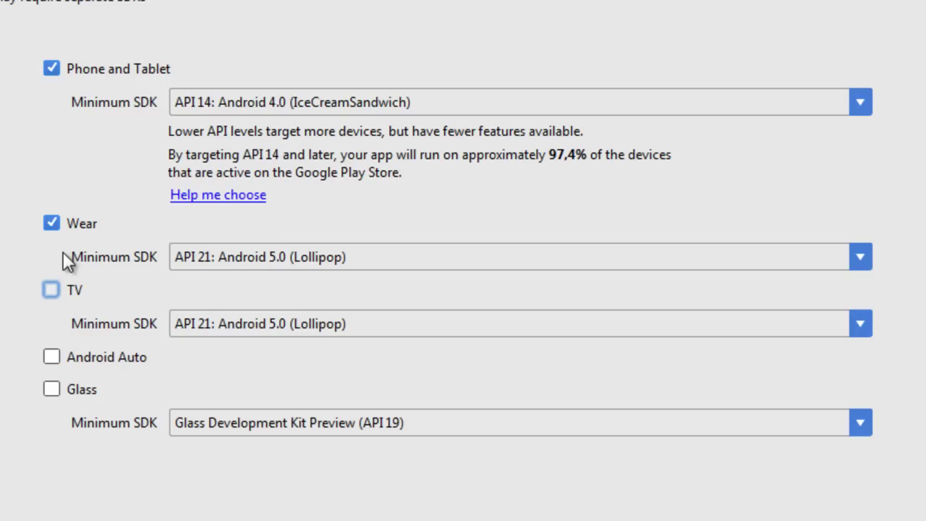
{"action": "left_click", "coordinate": [52, 225]}
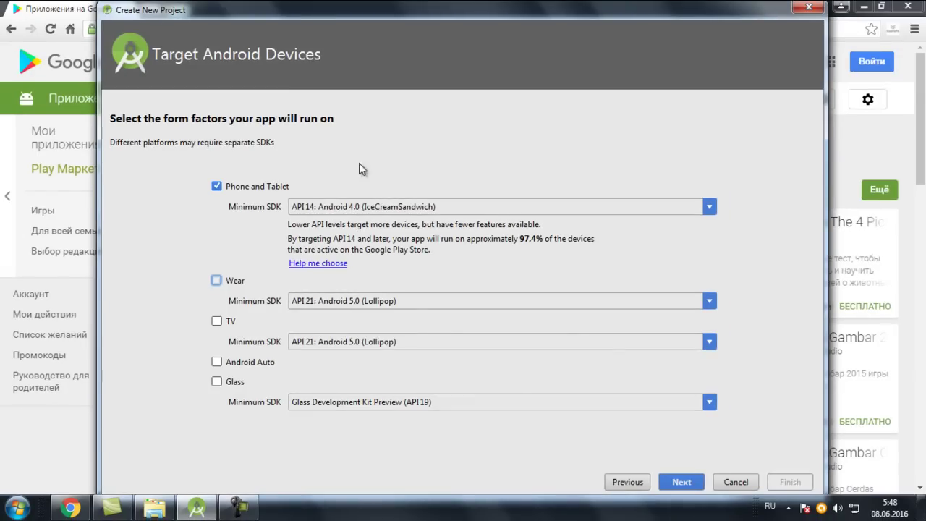
Step: Examine the full range of minimum SDK versions offered for Phone and Tablet, from the oldest API level to the newest
{"action": "left_click", "coordinate": [711, 209]}
{"action": "scroll", "coordinate": [582, 236], "scroll_direction": "up", "scroll_amount": 1}
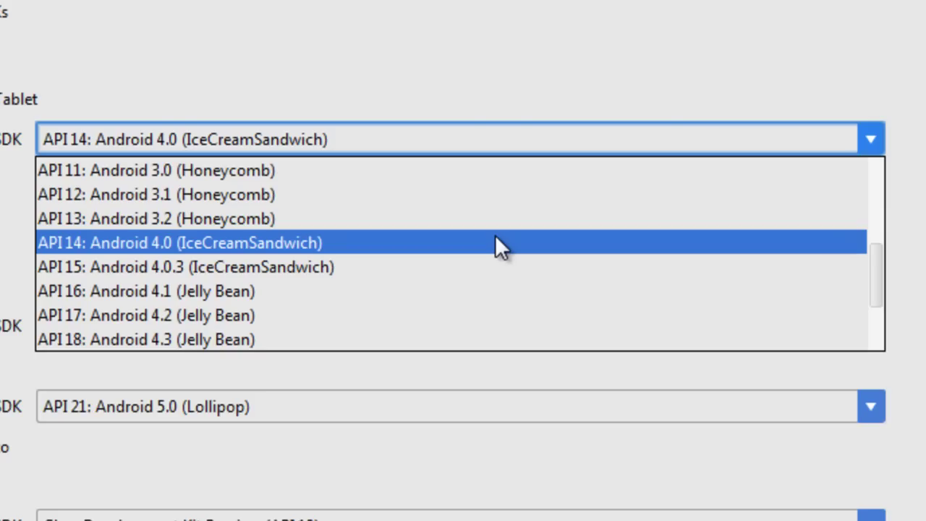
{"action": "scroll", "coordinate": [496, 236], "scroll_direction": "up", "scroll_amount": 4}
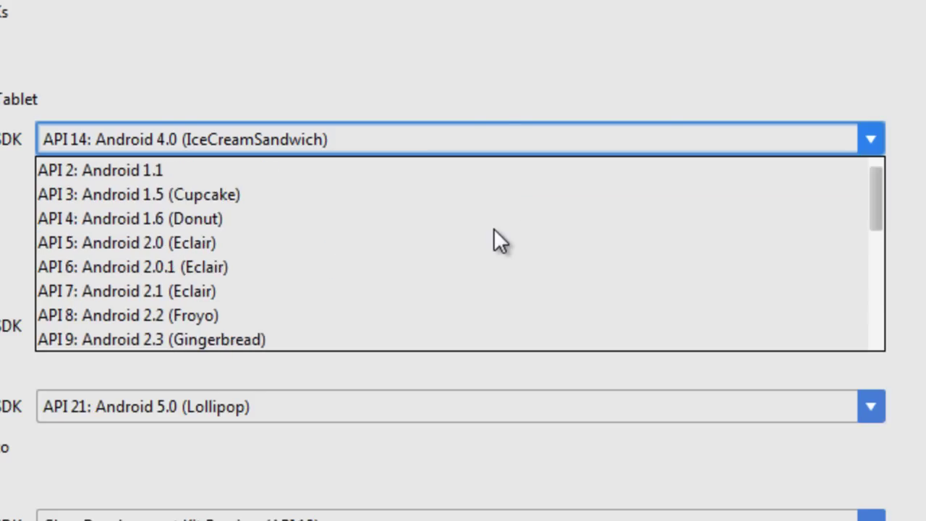
{"action": "scroll", "coordinate": [307, 171], "scroll_direction": "down", "scroll_amount": 5}
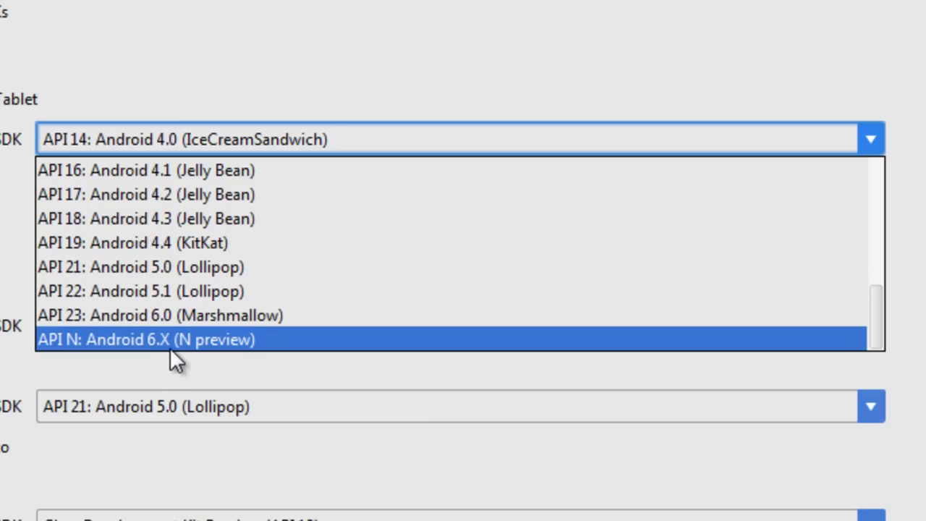
{"action": "scroll", "coordinate": [171, 342], "scroll_direction": "up", "scroll_amount": 4}
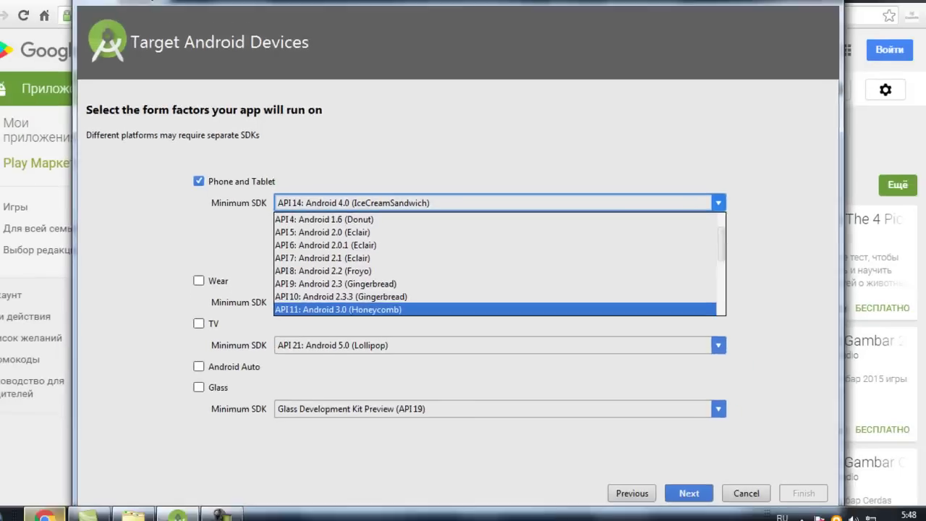
Step: Switch to Chrome and open a new browser tab with the Yandex search page ready for a query
{"action": "left_click", "coordinate": [43, 334]}
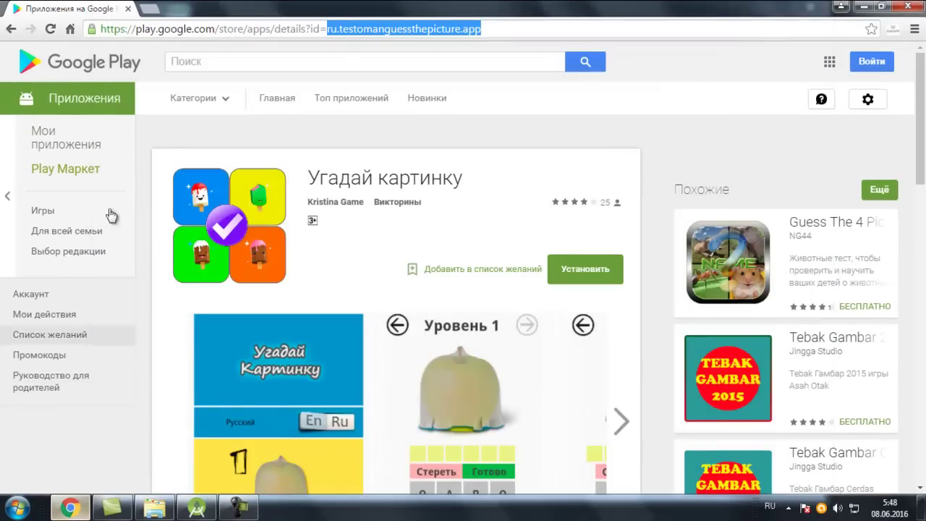
{"action": "left_click", "coordinate": [144, 10]}
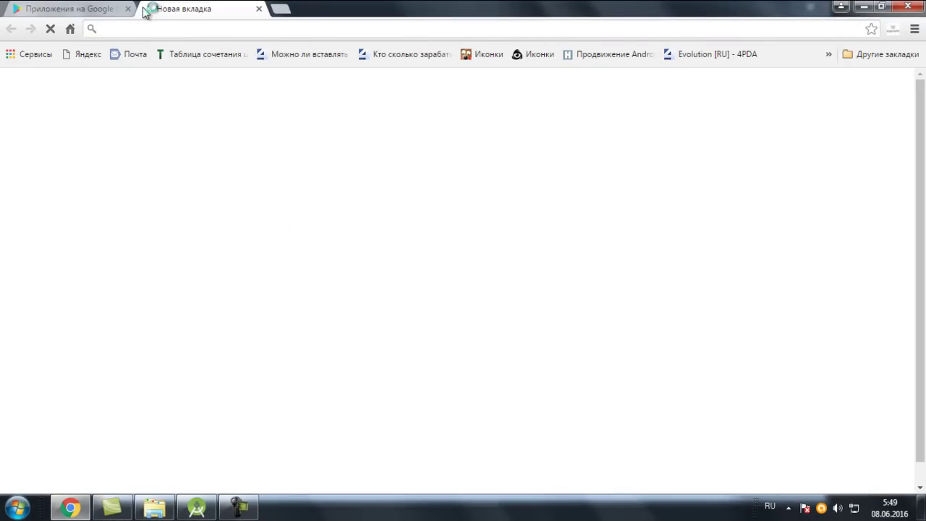
{"action": "left_click", "coordinate": [231, 246]}
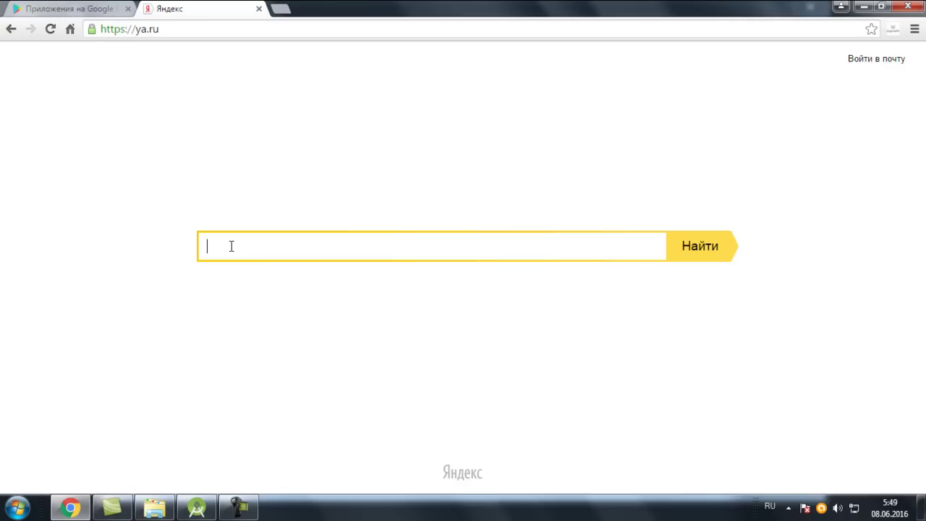
{"action": "type", "text": "Какав"}
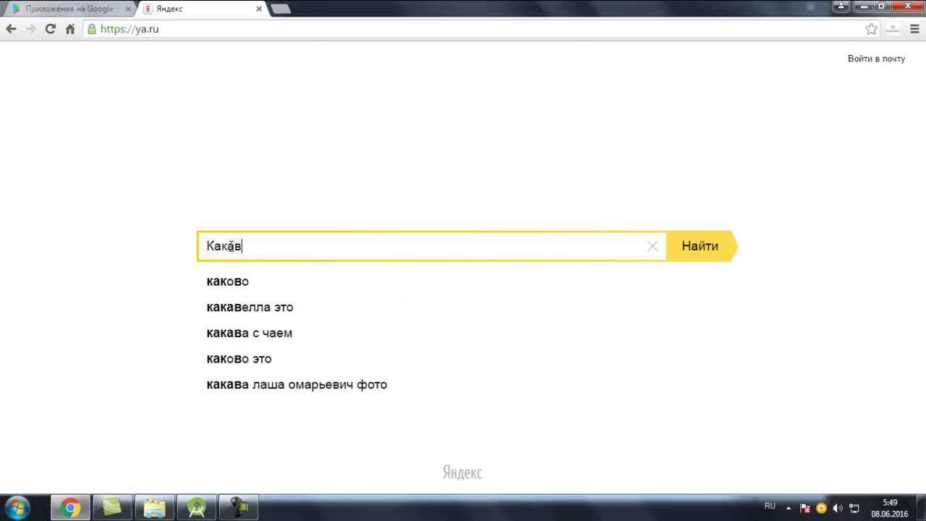
{"action": "key", "text": "BackSpace"}
{"action": "type", "text": "я версия"}
{"action": "key", "text": "alt+shift"}
{"action": "type", "text": "Android"}
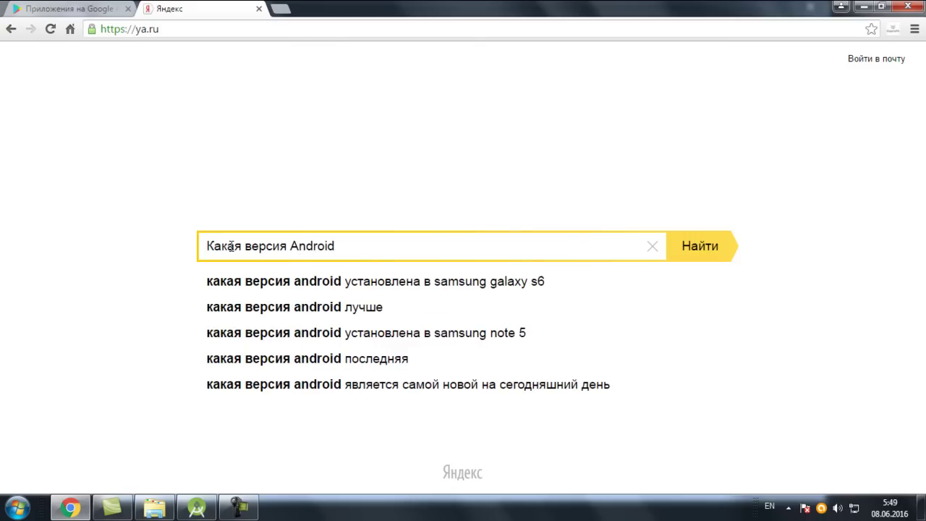
{"action": "key", "text": "alt+shift"}
{"action": "key", "text": "BackSpace"}
{"action": "key", "text": "BackSpace"}
{"action": "key", "text": "BackSpace"}
{"action": "key", "text": "BackSpace"}
{"action": "key", "text": "BackSpace"}
{"action": "key", "text": "BackSpace"}
{"action": "key", "text": "BackSpace"}
{"action": "key", "text": "BackSpace"}
{"action": "key", "text": "BackSpace"}
{"action": "key", "text": "BackSpace"}
{"action": "key", "text": "BackSpace"}
{"action": "key", "text": "BackSpace"}
{"action": "key", "text": "BackSpace"}
{"action": "key", "text": "BackSpace"}
{"action": "key", "text": "BackSpace"}
{"action": "key", "text": "BackSpace"}
{"action": "key", "text": "BackSpace"}
{"action": "key", "text": "BackSpace"}
{"action": "key", "text": "BackSpace"}
{"action": "key", "text": "BackSpace"}
{"action": "key", "text": "BackSpace"}
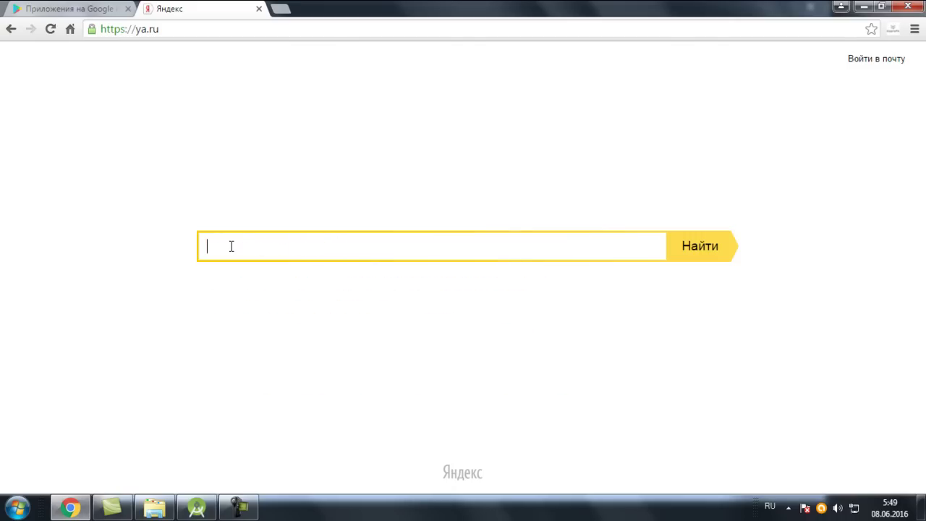
Step: Search Yandex for "самая распространенная версия android 2016"
{"action": "type", "text": "Самая ра"}
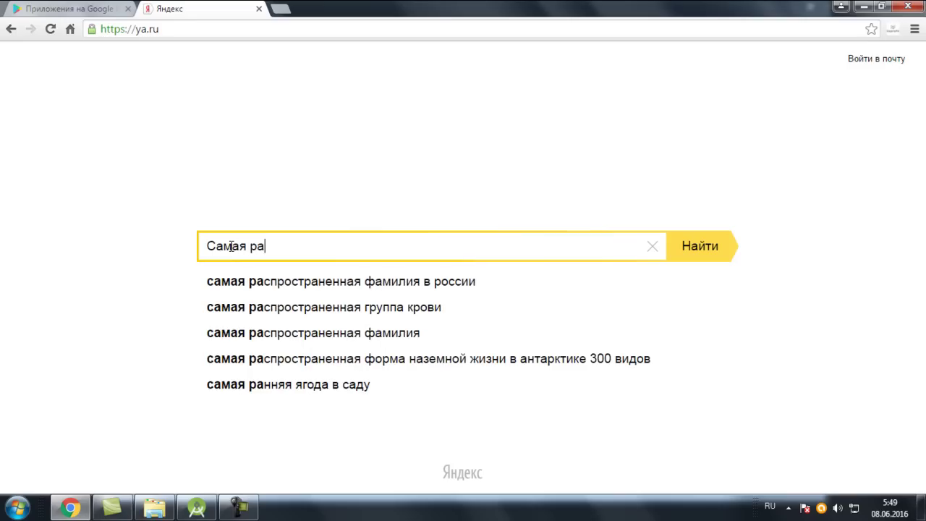
{"action": "type", "text": "спростран"}
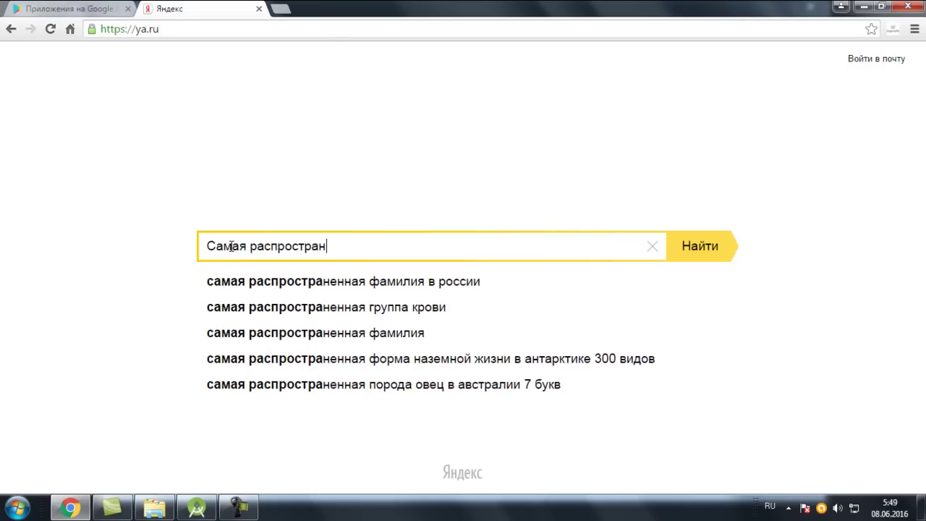
{"action": "type", "text": "енная версия "}
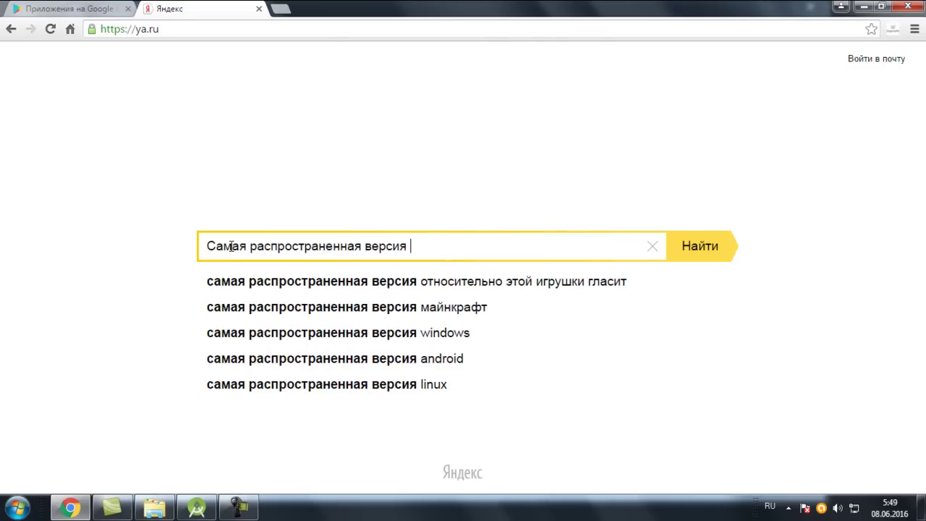
{"action": "type", "text": "Andr"}
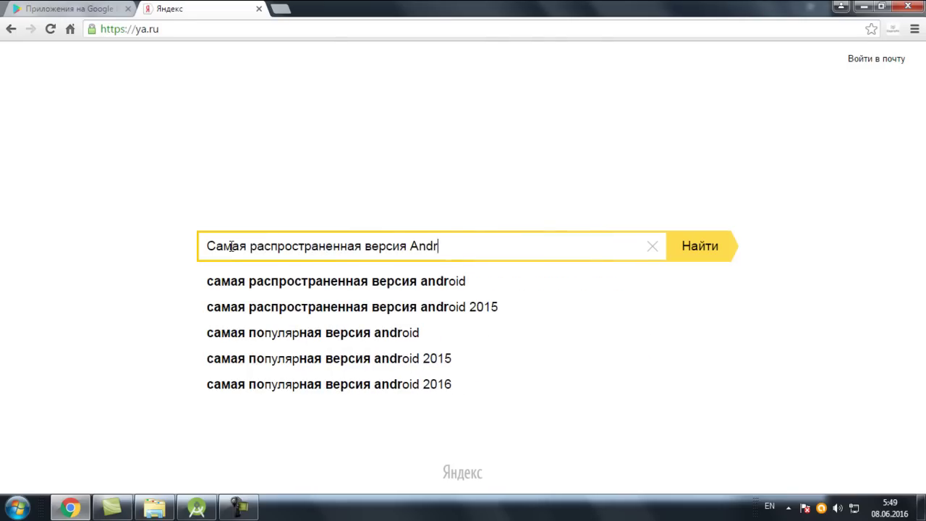
{"action": "type", "text": "o"}
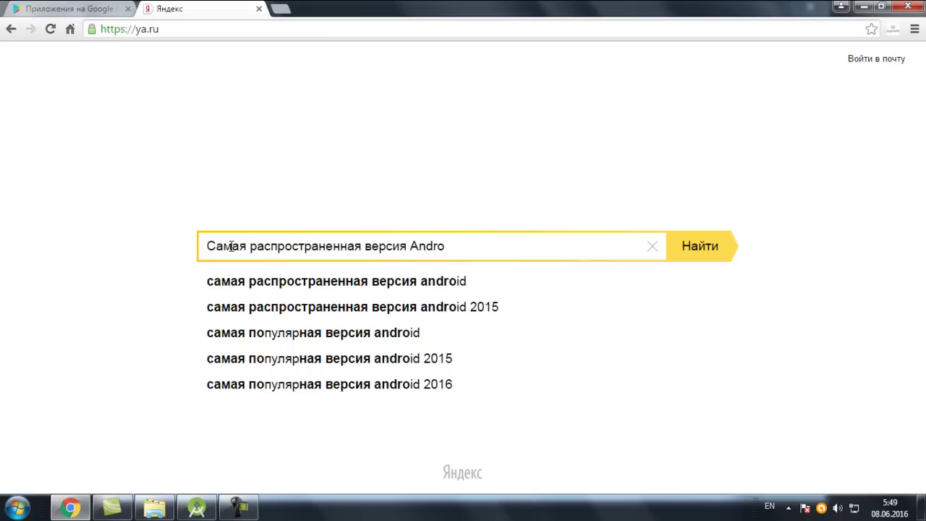
{"action": "key", "text": "Down"}
{"action": "key", "text": "alt+shift"}
{"action": "type", "text": "2016"}
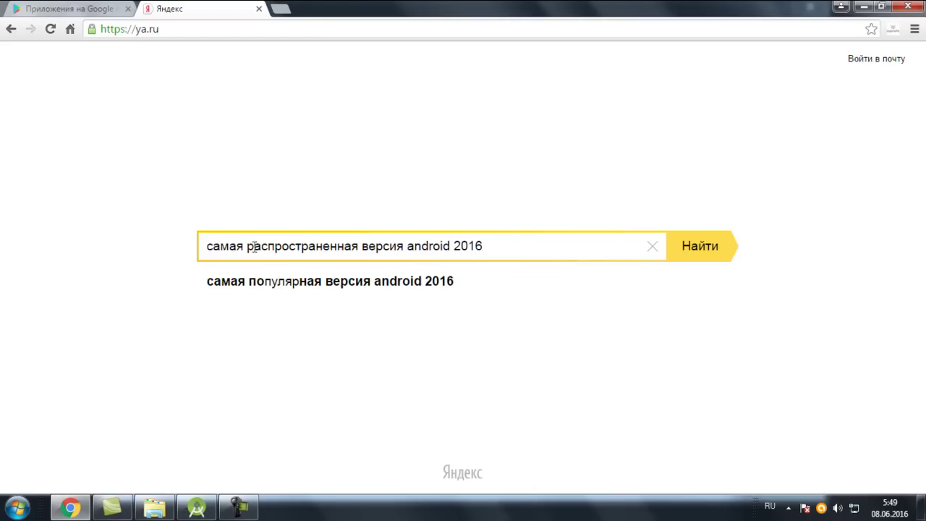
{"action": "left_click", "coordinate": [722, 249]}
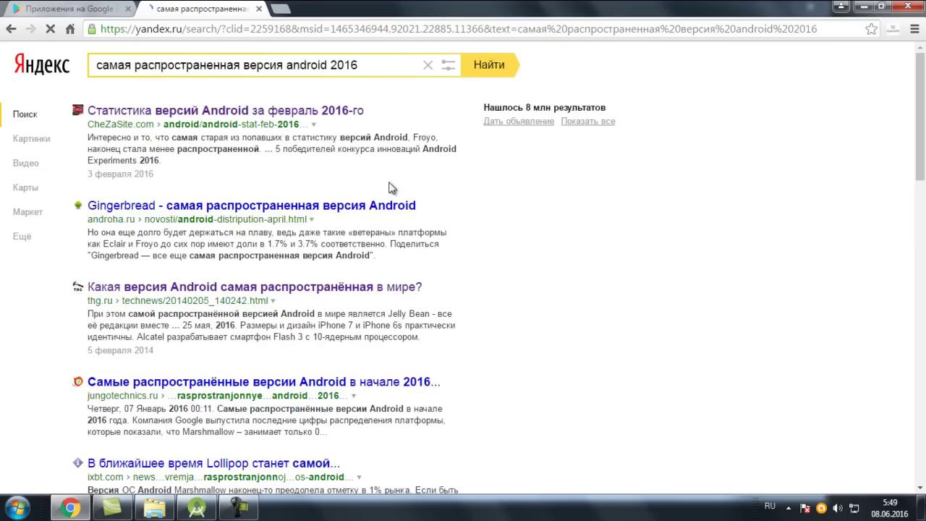
Step: Open the CheZaSite article "Статистика версий Android за февраль 2016-го" and examine its Android version distribution table and pie chart
{"action": "left_click", "coordinate": [300, 115]}
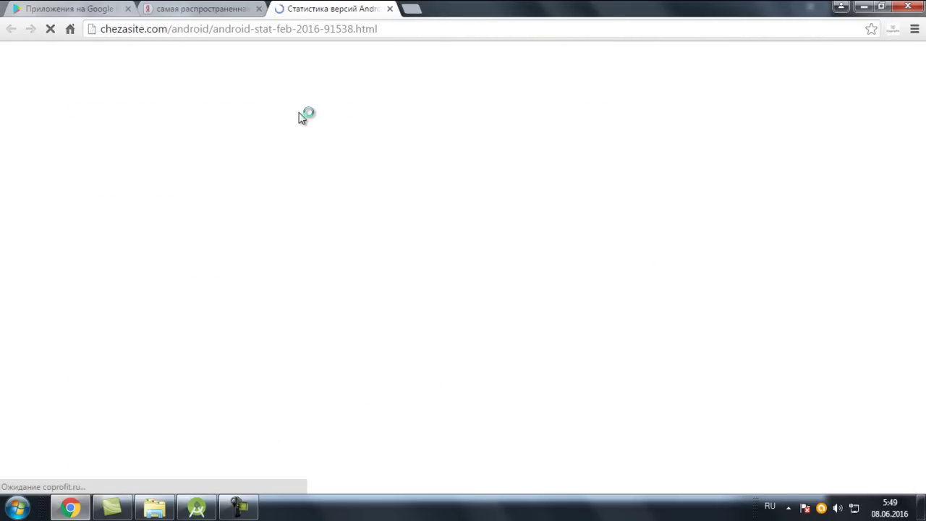
{"action": "scroll", "coordinate": [923, 182], "scroll_direction": "down", "scroll_amount": 2}
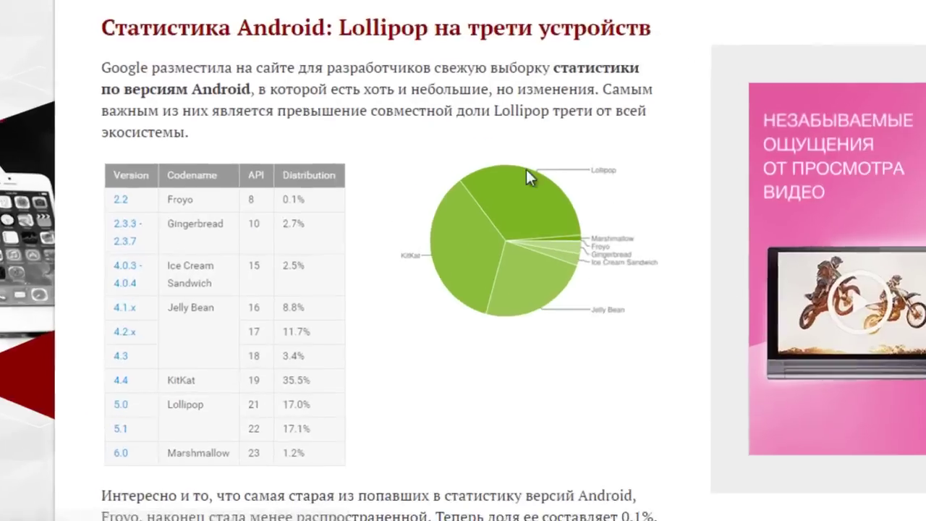